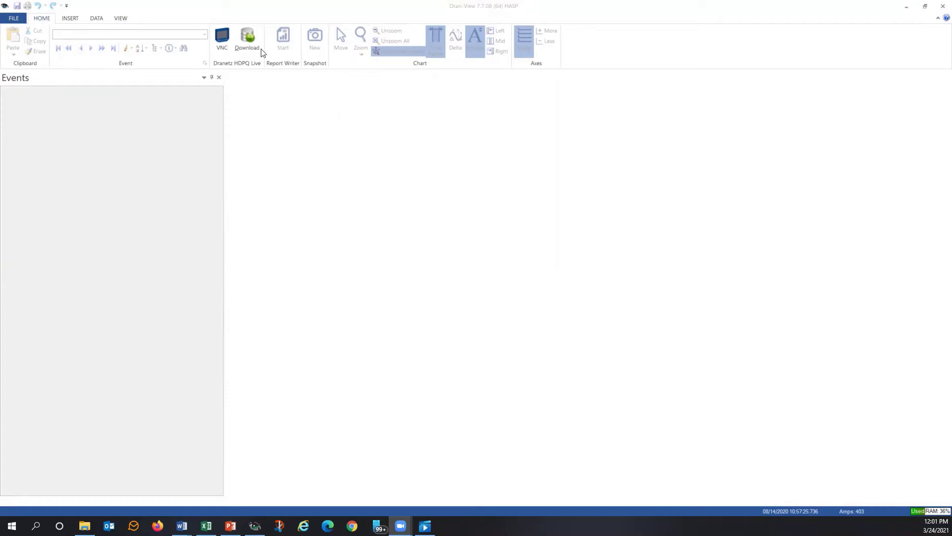
Step: Open the recent file HDPQ-SagDirect_V1_3_15.ddbx and display event #5, an AVrms Instantaneous Sag
{"action": "left_click", "coordinate": [21, 21]}
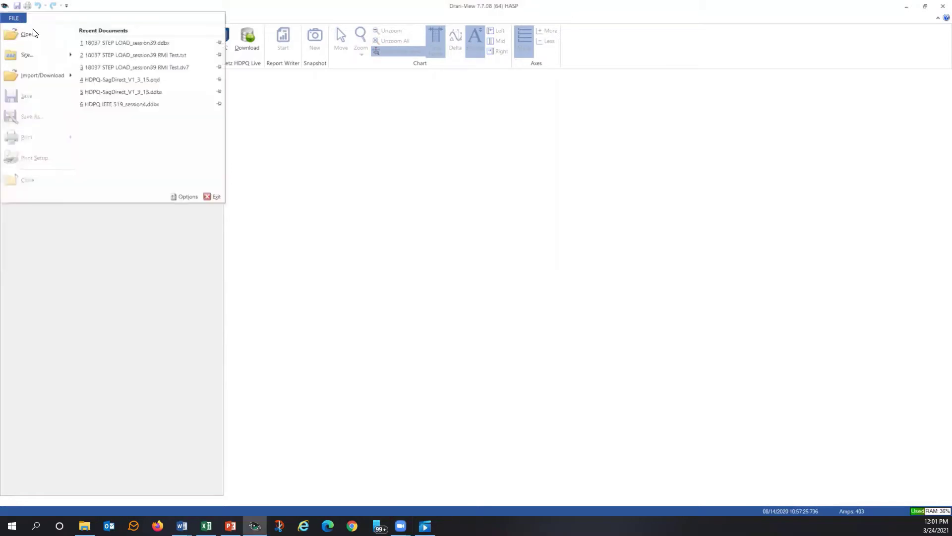
{"action": "left_click", "coordinate": [125, 92]}
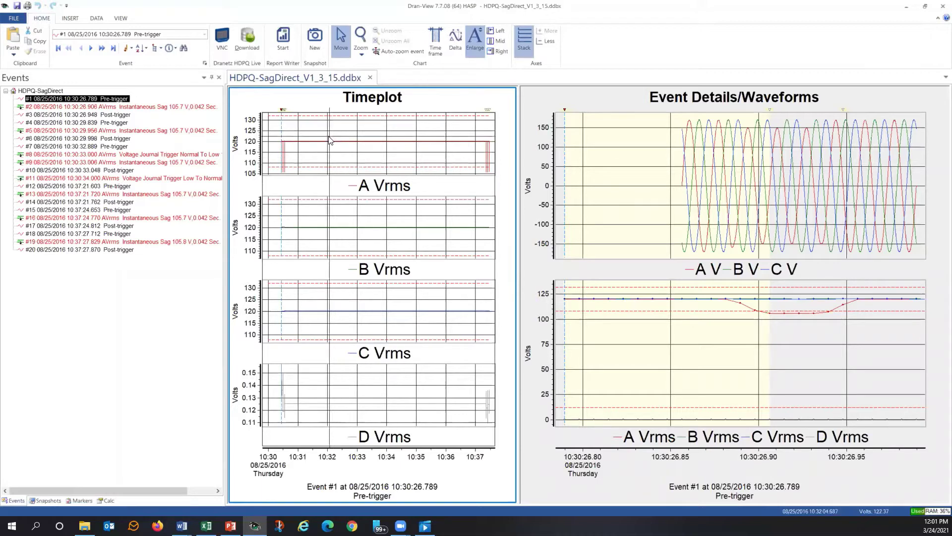
{"action": "mouse_move", "coordinate": [329, 140]}
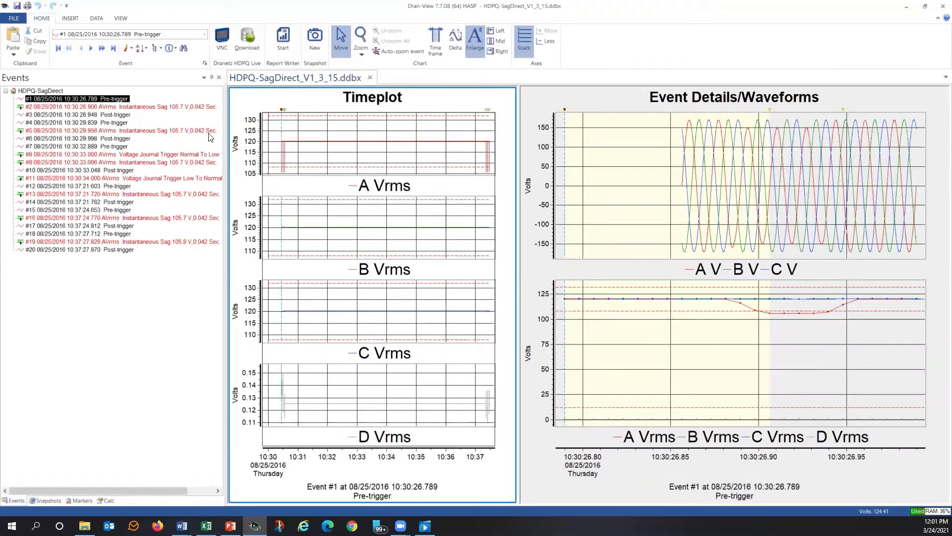
{"action": "left_click", "coordinate": [191, 132]}
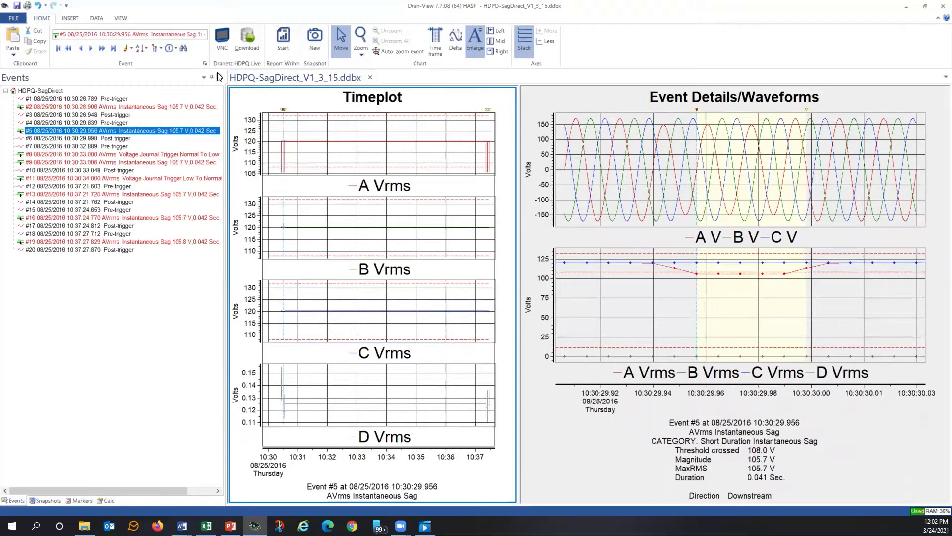
Step: Open the recent file HDPQ-SagDirect_V1_3_15.pqd as a separate document and display it
{"action": "left_click", "coordinate": [10, 19]}
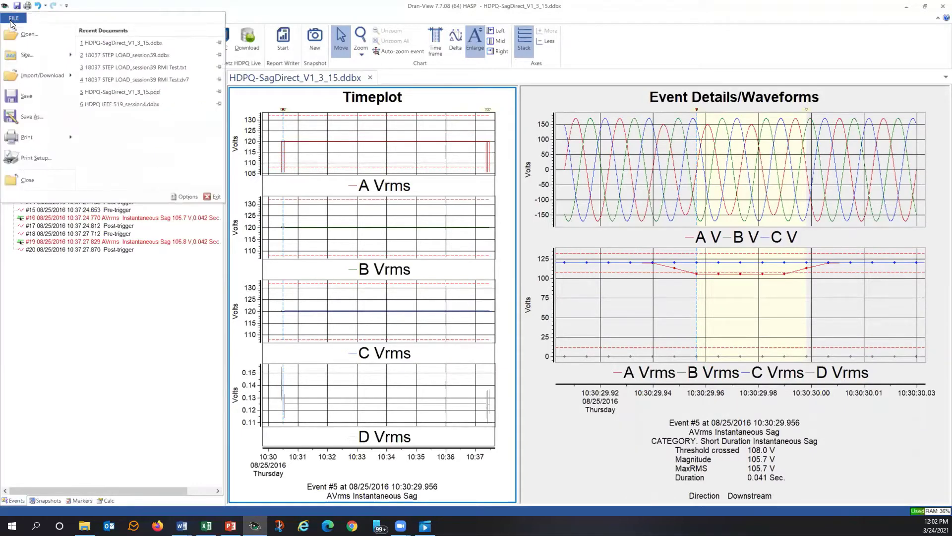
{"action": "left_click", "coordinate": [124, 92]}
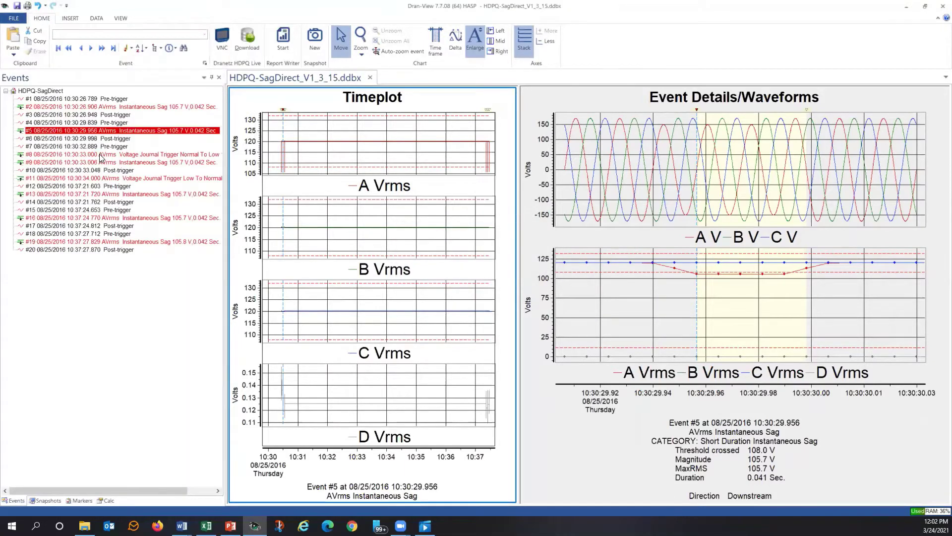
{"action": "left_click", "coordinate": [287, 78]}
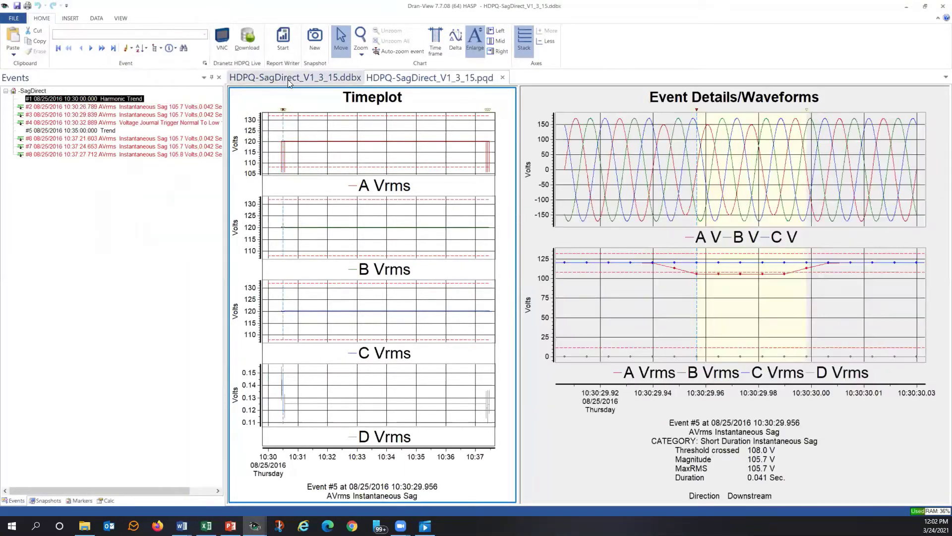
{"action": "left_click", "coordinate": [398, 81]}
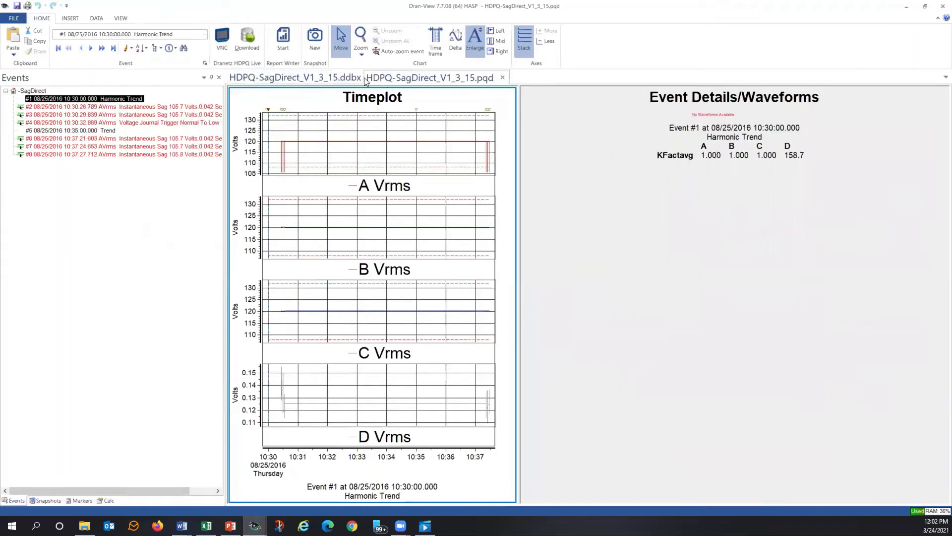
Step: Compare the .ddbx and .pqd documents by switching between them, and close the .pqd document
{"action": "left_click", "coordinate": [309, 79]}
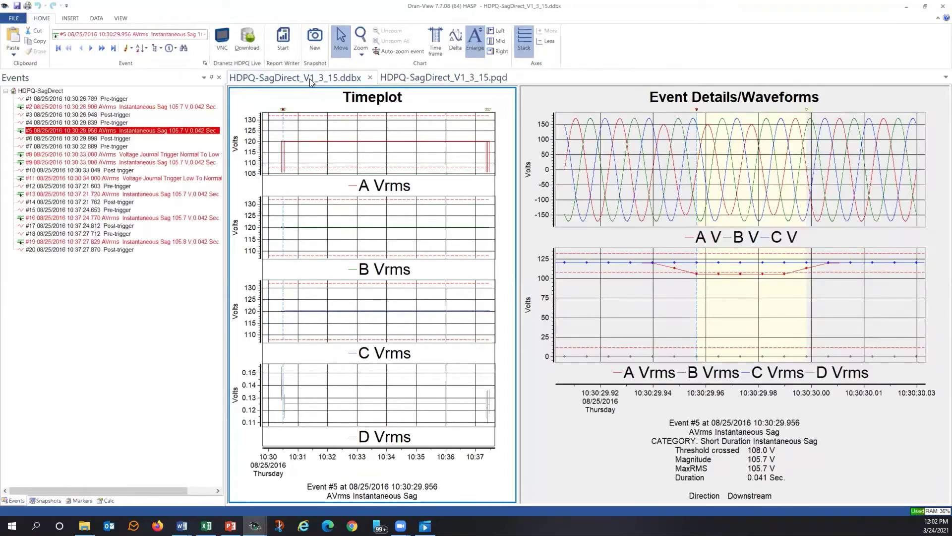
{"action": "left_click", "coordinate": [398, 78]}
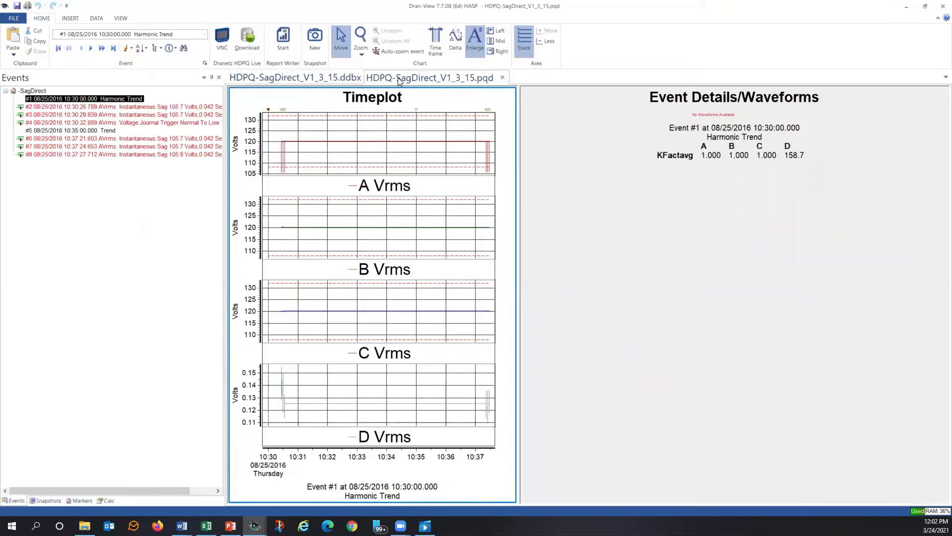
{"action": "left_click", "coordinate": [334, 79]}
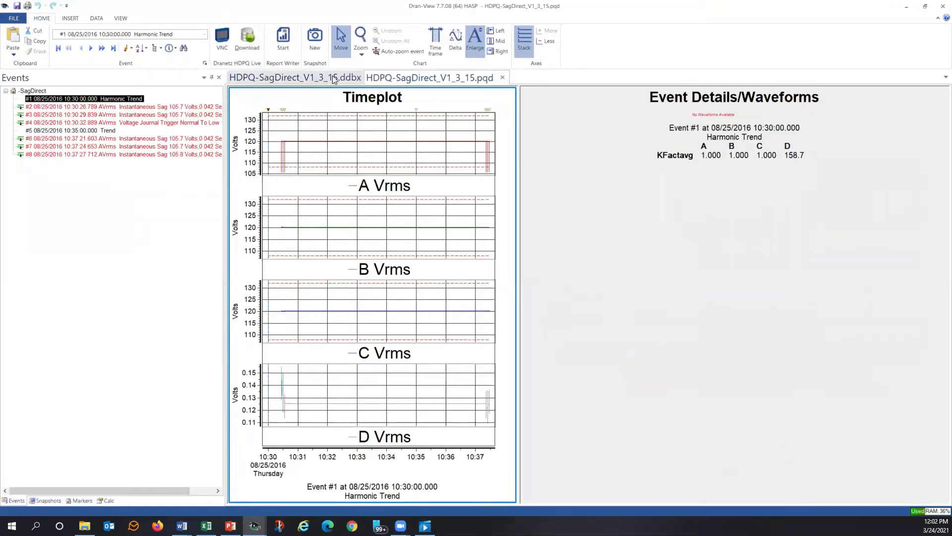
{"action": "left_click", "coordinate": [394, 83]}
{"action": "left_click", "coordinate": [502, 78]}
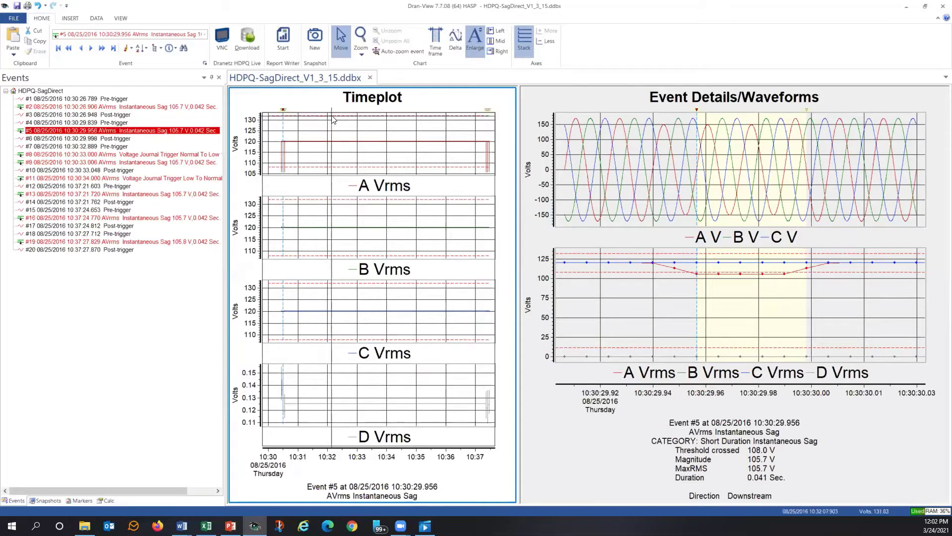
Step: Add HDPQ-SagDirect_V1_3_15.pqd from the Sag Directivity Demo Data folder to the active document as a new site
{"action": "mouse_move", "coordinate": [333, 119]}
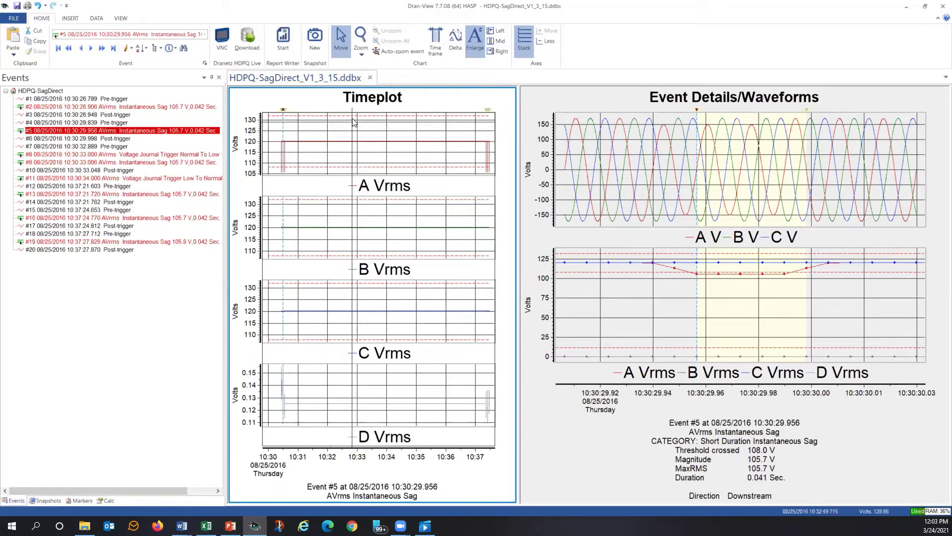
{"action": "left_click", "coordinate": [23, 18]}
{"action": "mouse_move", "coordinate": [8, 62]}
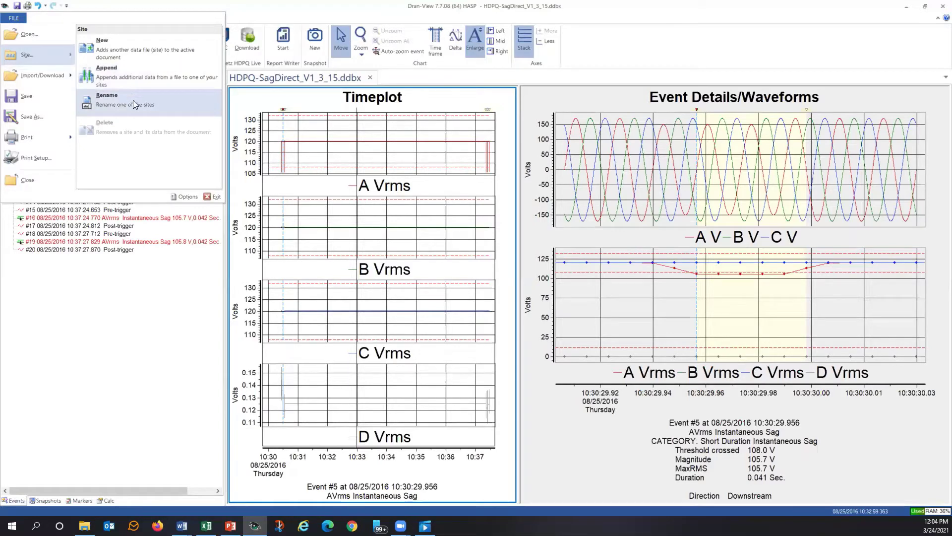
{"action": "left_click", "coordinate": [117, 52]}
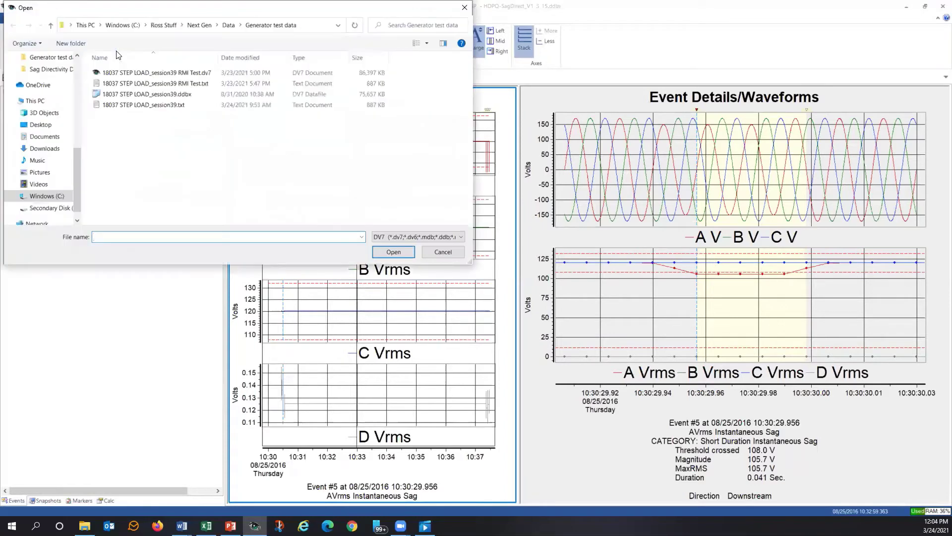
{"action": "left_click", "coordinate": [51, 25]}
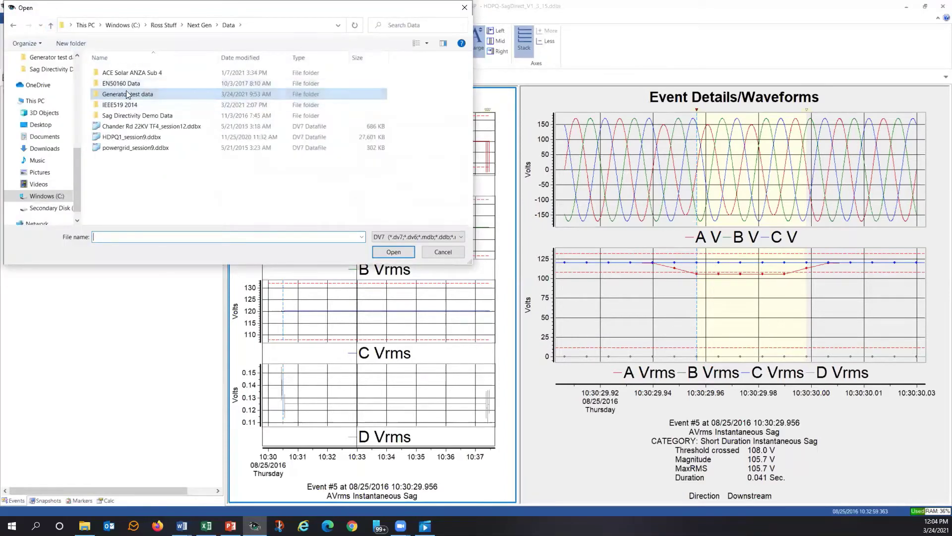
{"action": "double_click", "coordinate": [131, 117]}
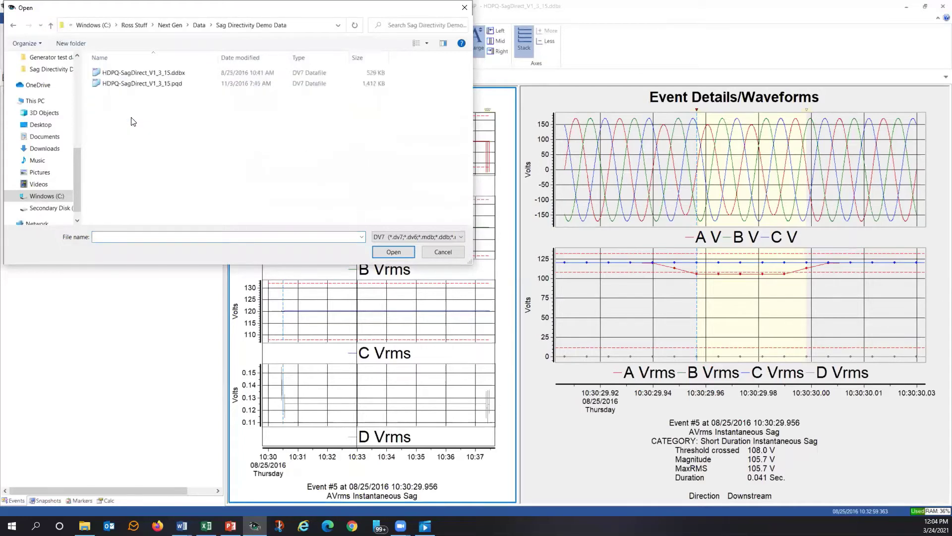
{"action": "double_click", "coordinate": [175, 84]}
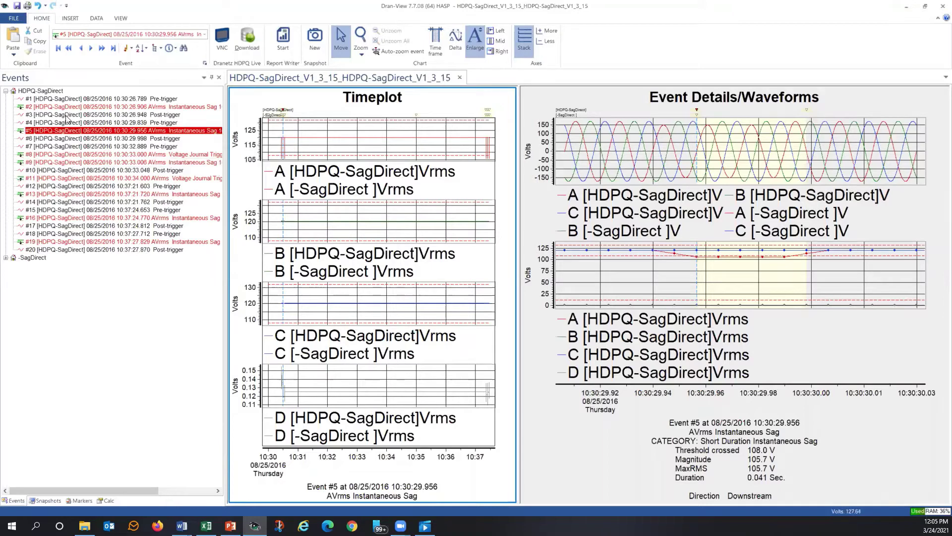
Step: Expand the -SagDirect site's event list and turn off the enlarged chart text
{"action": "left_click", "coordinate": [39, 92]}
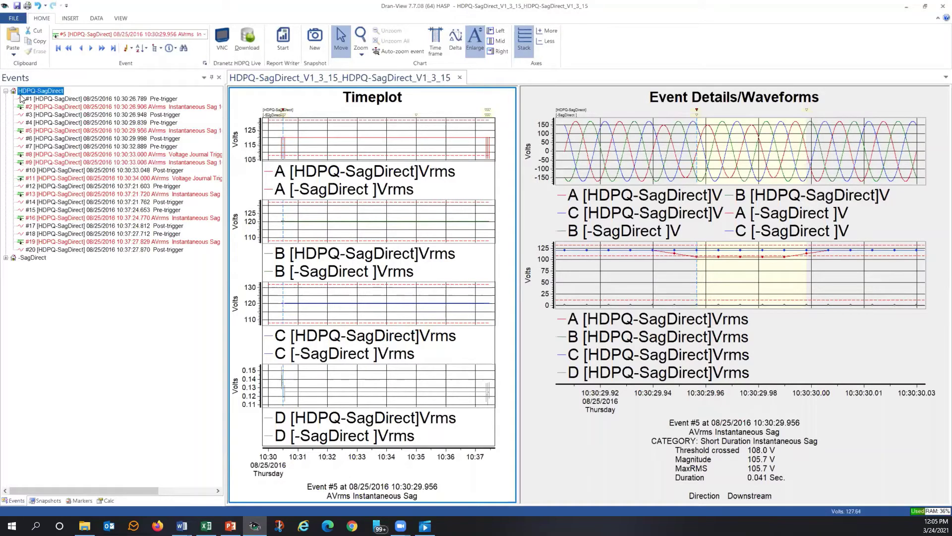
{"action": "left_click", "coordinate": [23, 258]}
{"action": "left_click", "coordinate": [6, 258]}
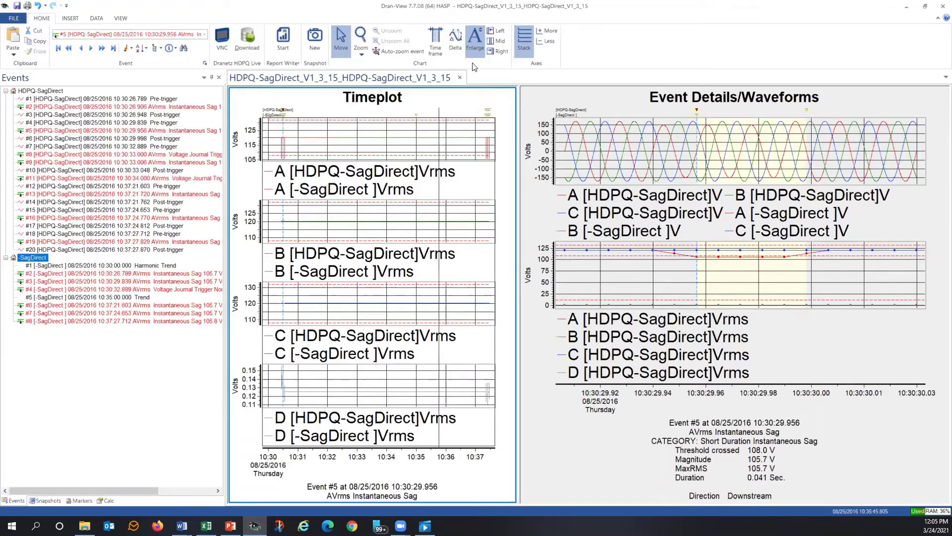
{"action": "left_click", "coordinate": [475, 35]}
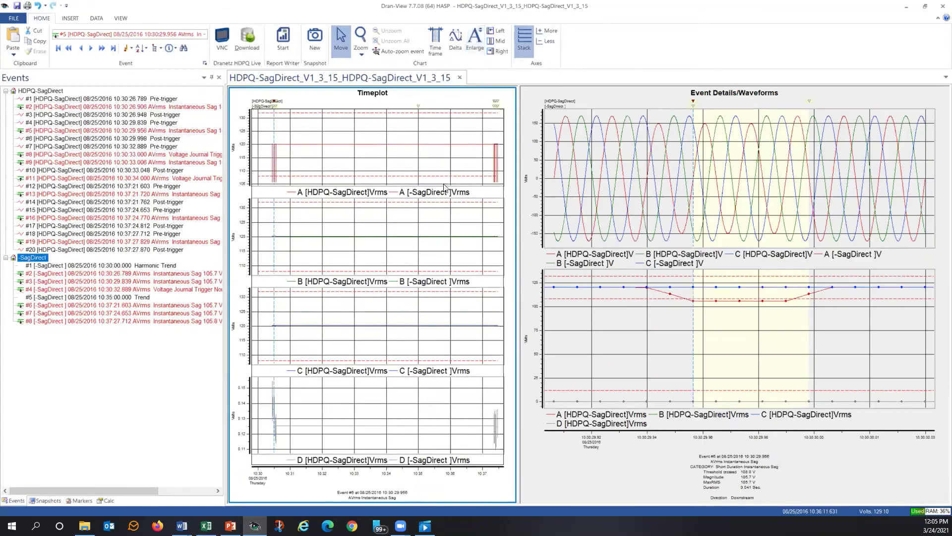
Step: In the timeplot's chart properties, deselect Vrms channels B, C and D under Basic Metering for the -SagDirect site
{"action": "left_click", "coordinate": [311, 199]}
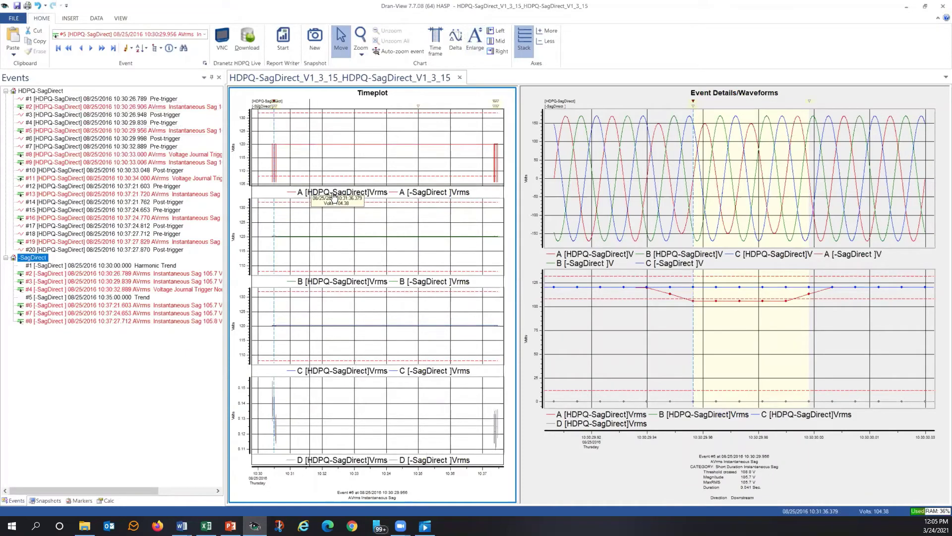
{"action": "right_click", "coordinate": [328, 139]}
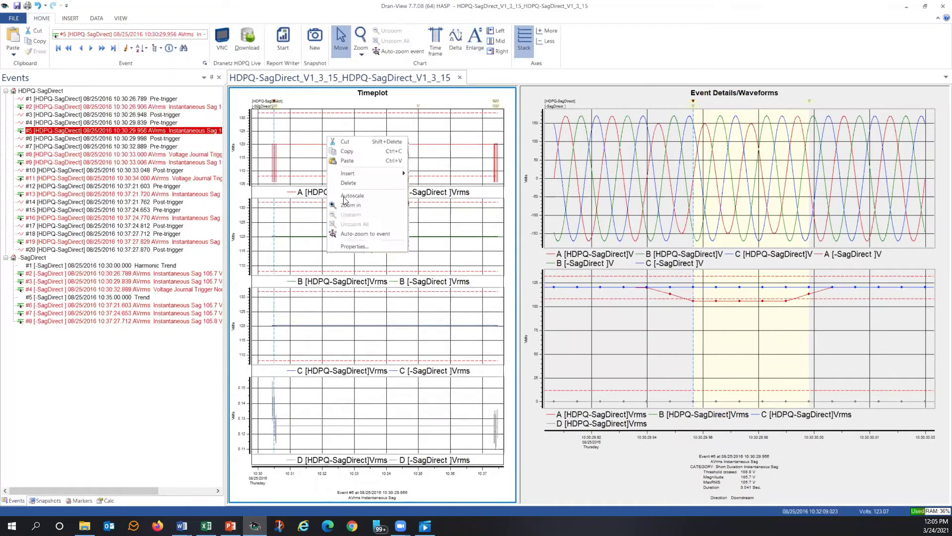
{"action": "left_click", "coordinate": [358, 247]}
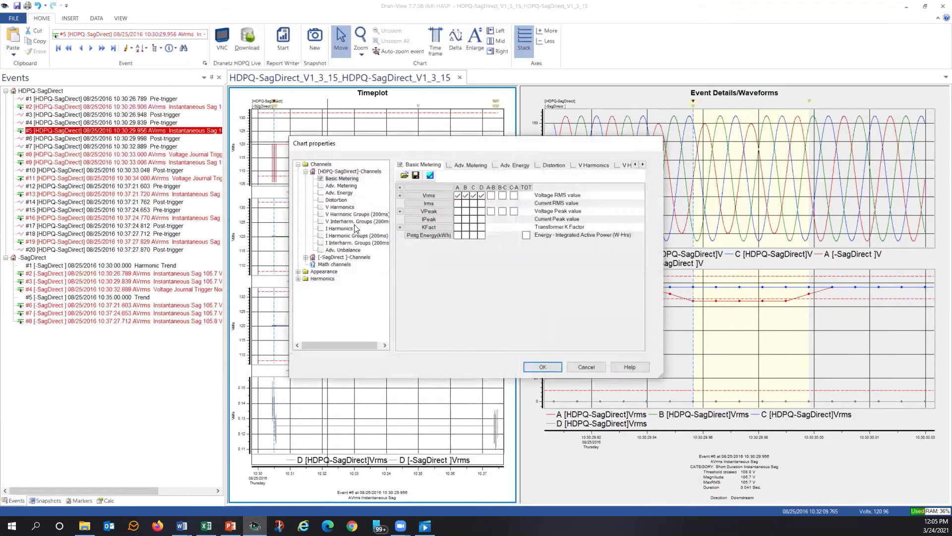
{"action": "left_click", "coordinate": [321, 176]}
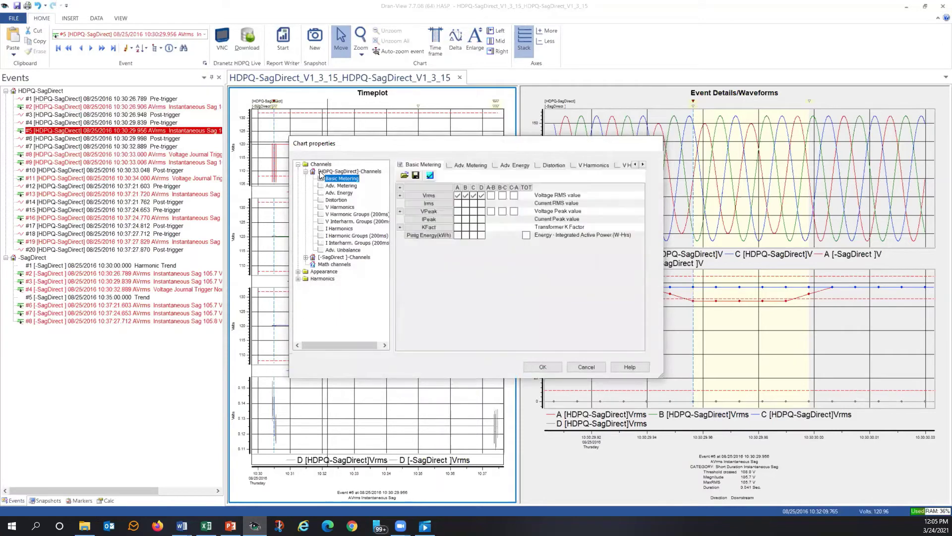
{"action": "left_click", "coordinate": [306, 258]}
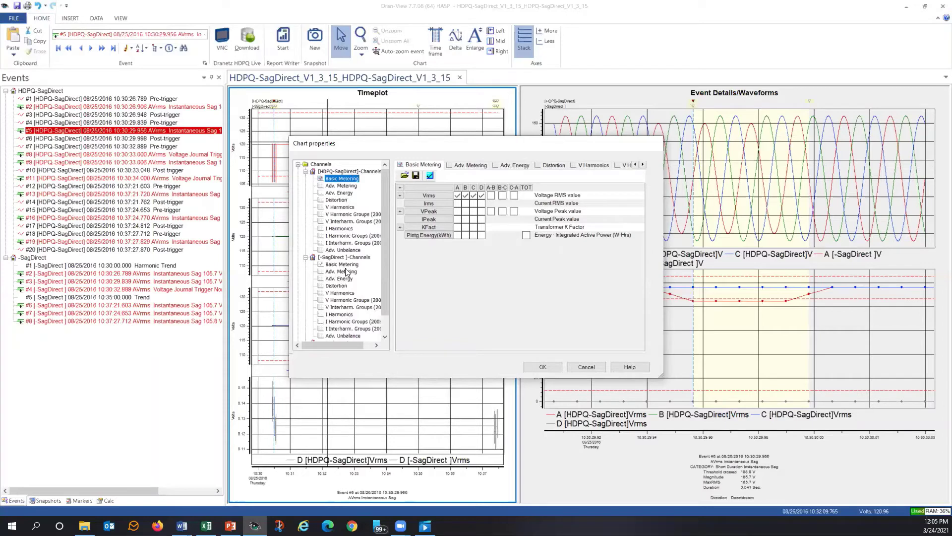
{"action": "scroll", "coordinate": [346, 272], "scroll_direction": "down", "scroll_amount": 1}
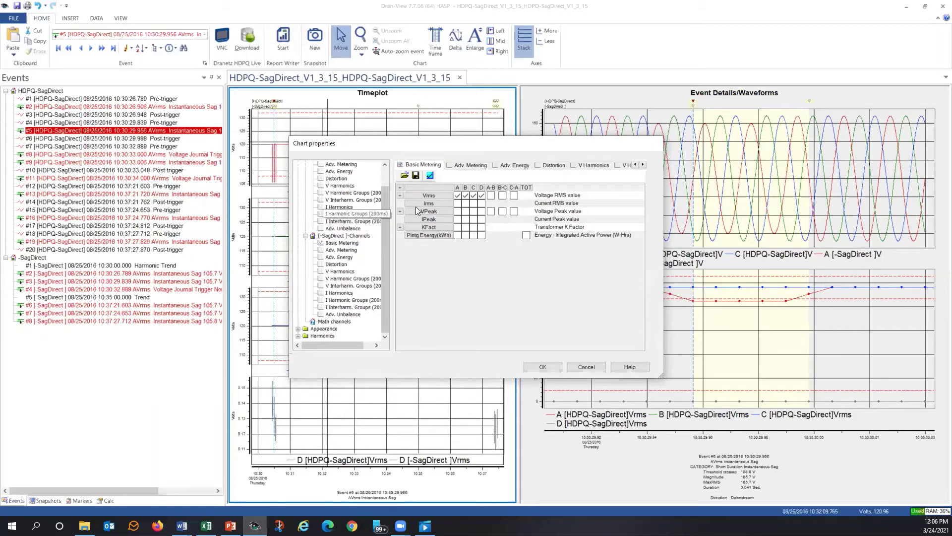
{"action": "left_click", "coordinate": [342, 243]}
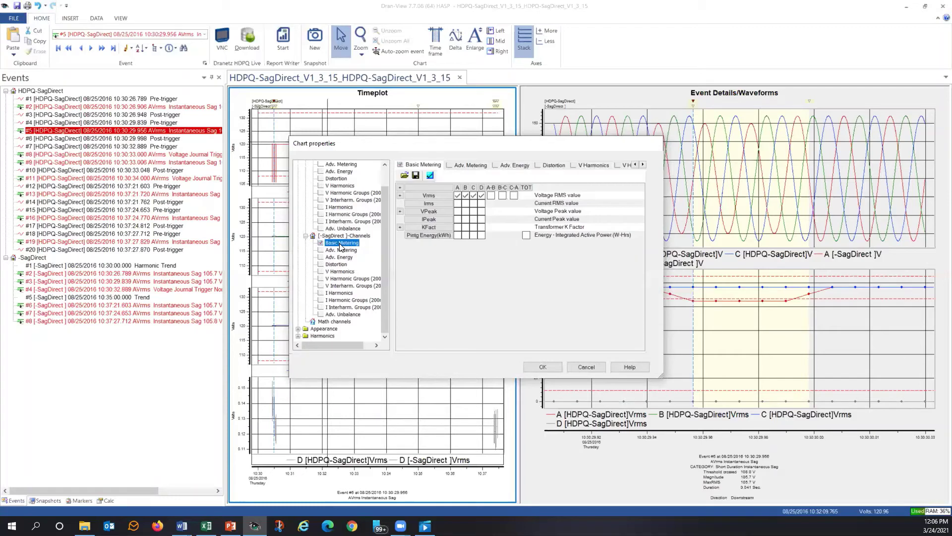
{"action": "left_click", "coordinate": [465, 195]}
{"action": "left_click", "coordinate": [474, 196]}
{"action": "left_click", "coordinate": [481, 196]}
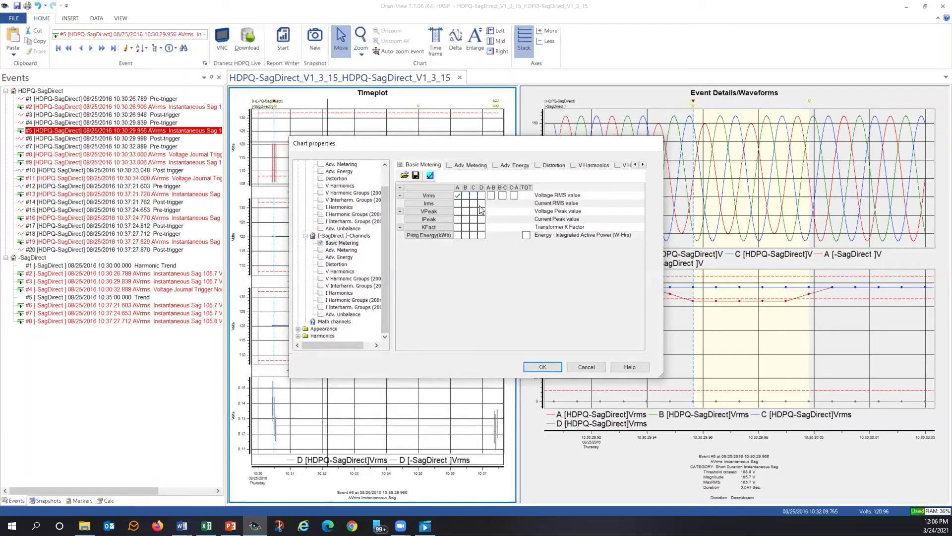
Step: Deselect Vrms channels B, C and D for the HDPQ-SagDirect site as well and apply the chart properties
{"action": "scroll", "coordinate": [342, 211], "scroll_direction": "up", "scroll_amount": 1}
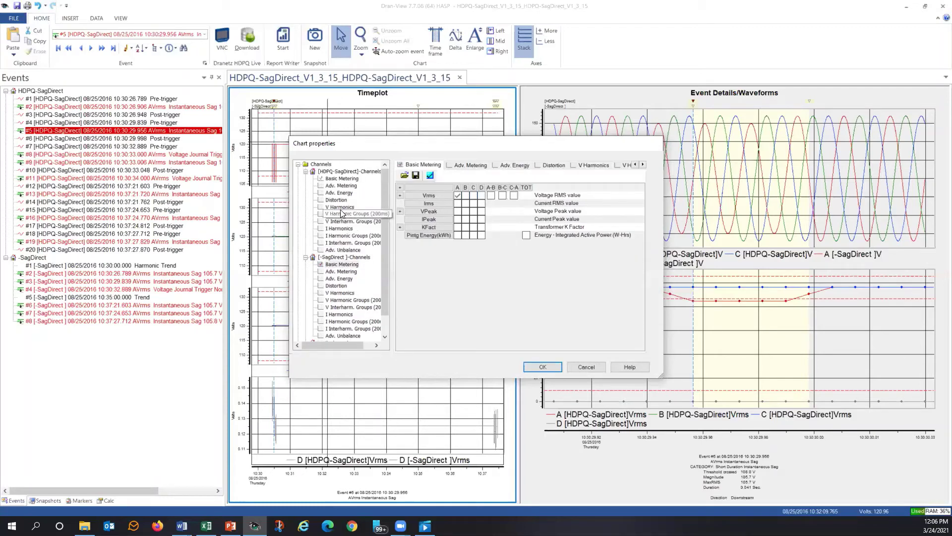
{"action": "left_click", "coordinate": [346, 180]}
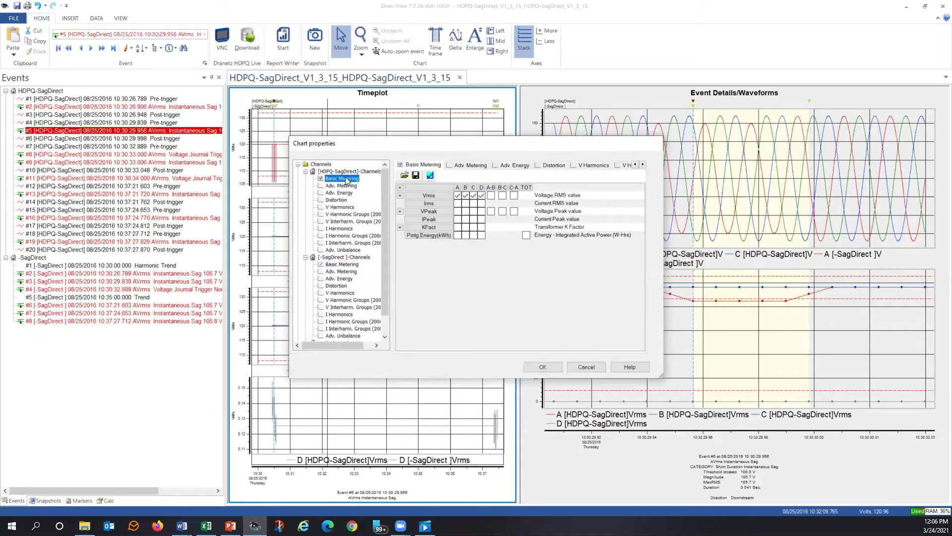
{"action": "left_click", "coordinate": [473, 196]}
{"action": "left_click", "coordinate": [473, 196]}
{"action": "left_click", "coordinate": [481, 196]}
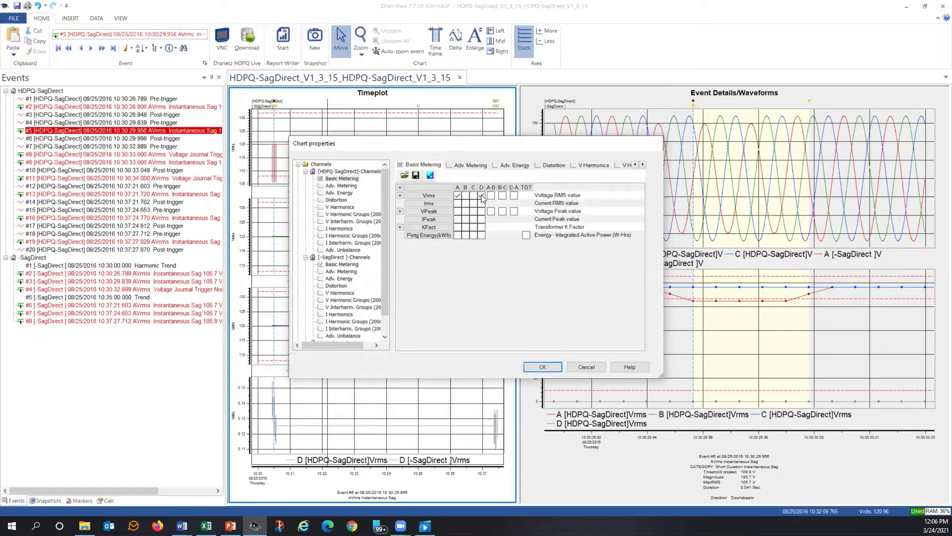
{"action": "left_click", "coordinate": [339, 181]}
{"action": "left_click", "coordinate": [345, 263]}
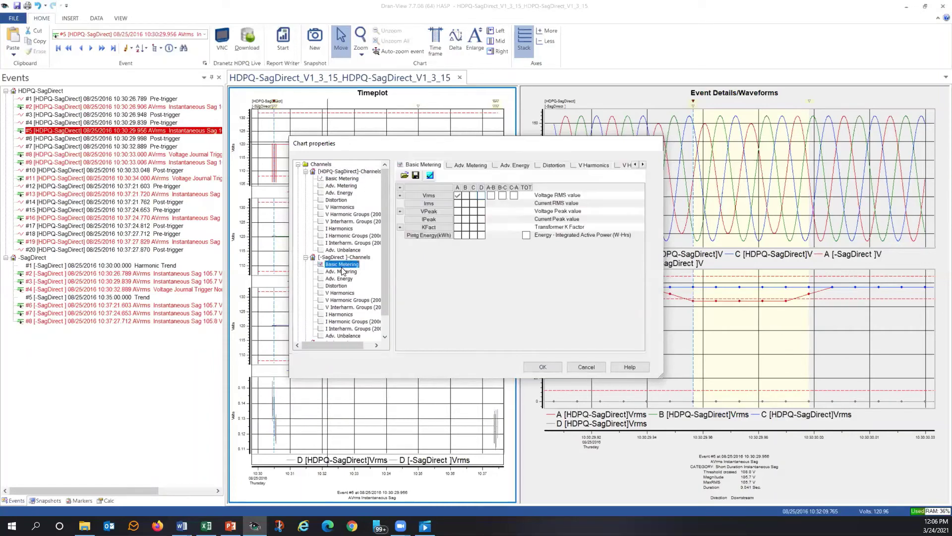
{"action": "left_click", "coordinate": [542, 367]}
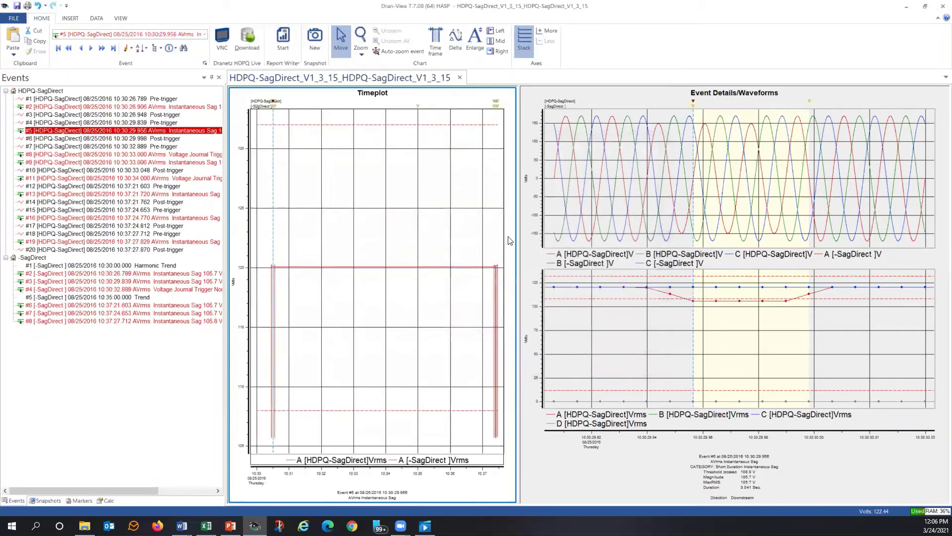
Step: Split the timeplot so each site's A Vrms trace is plotted on its own axes
{"action": "left_click", "coordinate": [521, 41]}
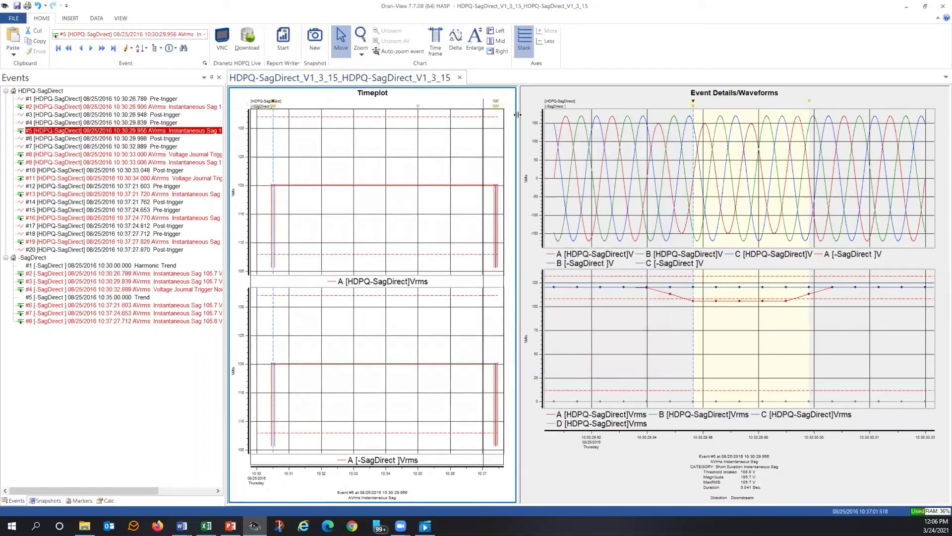
Step: Expand the timeplot to fill the whole chart area and enlarge its chart text
{"action": "left_click", "coordinate": [500, 52]}
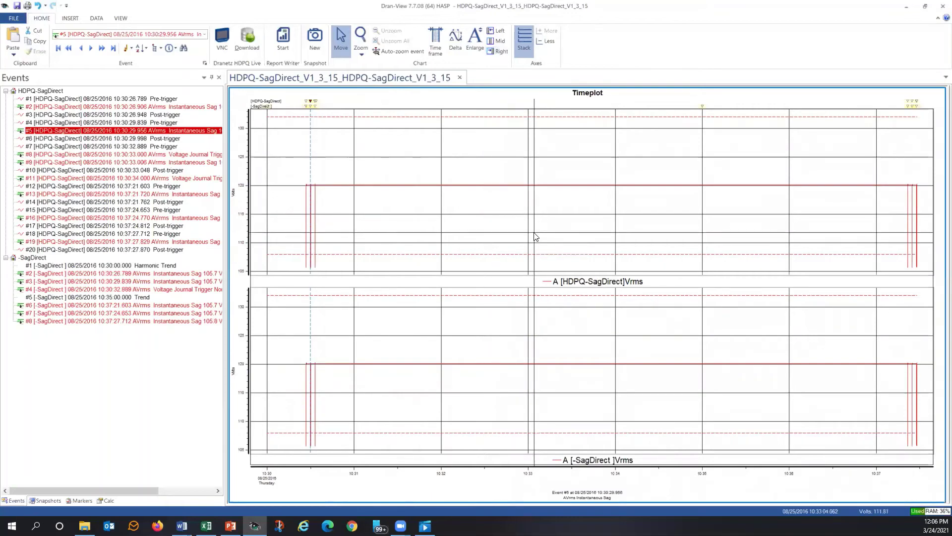
{"action": "left_click", "coordinate": [478, 46]}
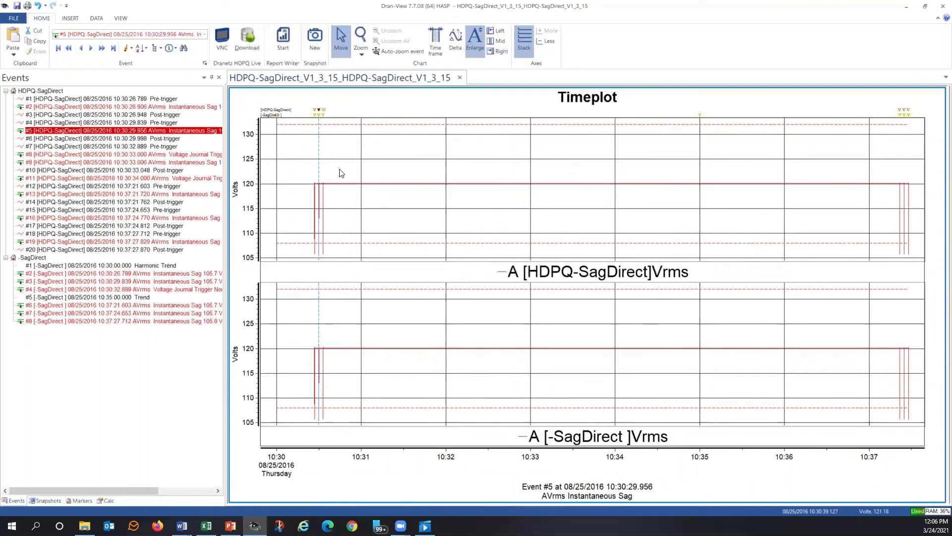
{"action": "mouse_move", "coordinate": [364, 148]}
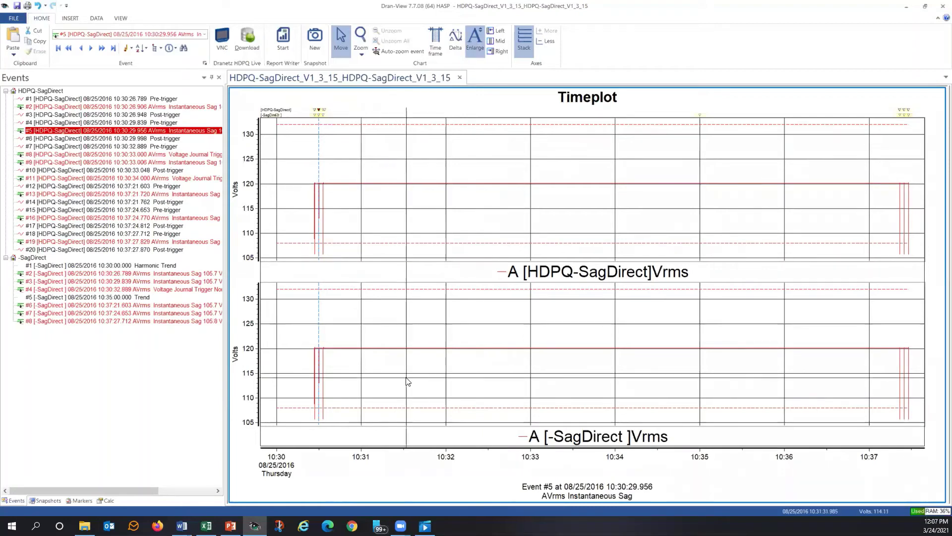
{"action": "mouse_move", "coordinate": [405, 378]}
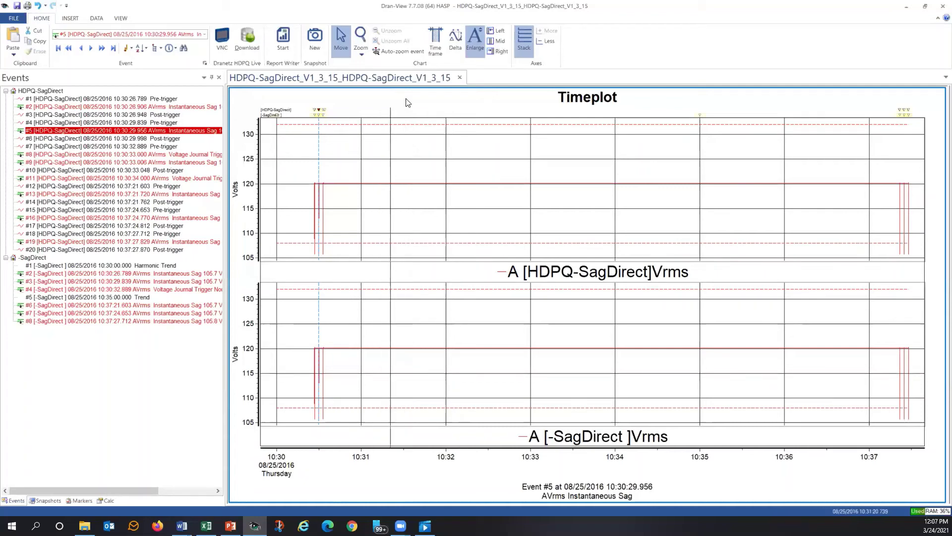
Step: Compare the two sites' A Vrms traces overlaid on shared axes and stacked on separate axes, highlighting each trace in turn
{"action": "left_click", "coordinate": [521, 46]}
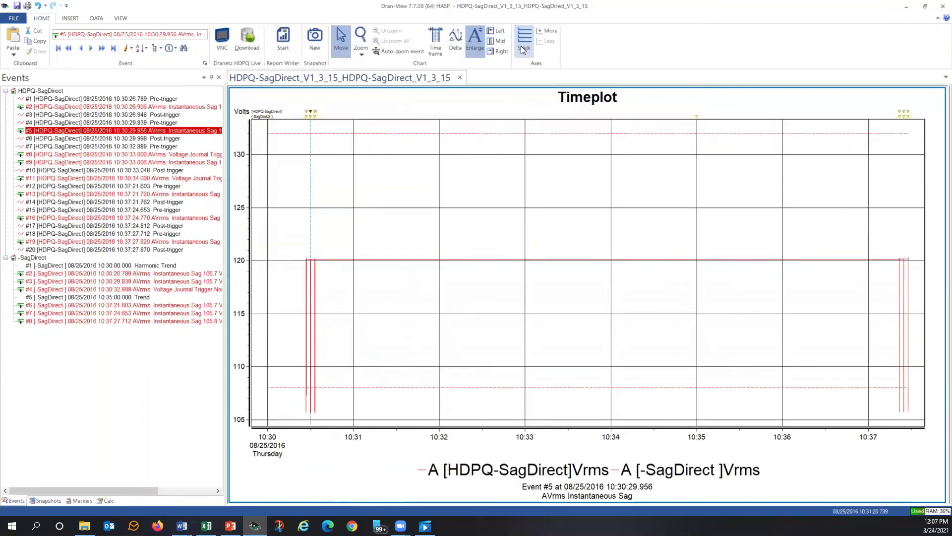
{"action": "left_click", "coordinate": [521, 46]}
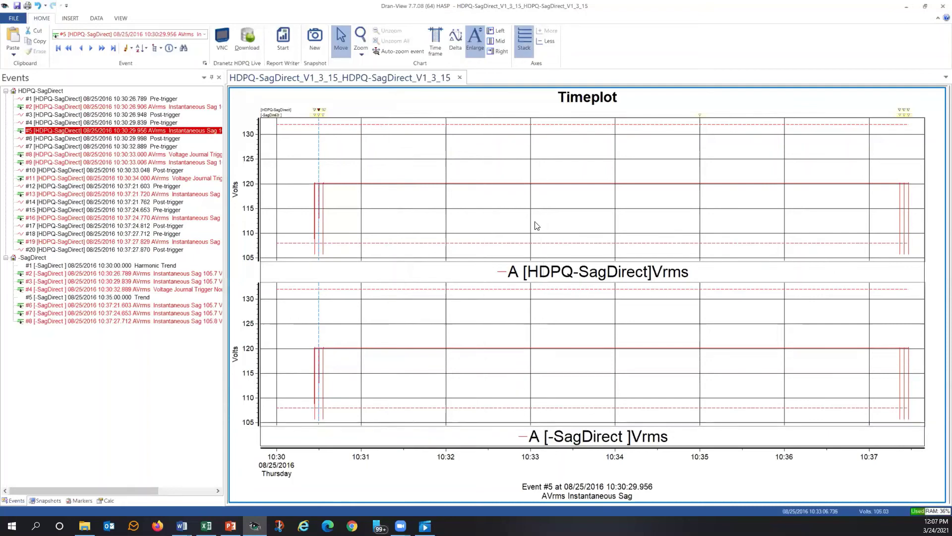
{"action": "left_click", "coordinate": [515, 276]}
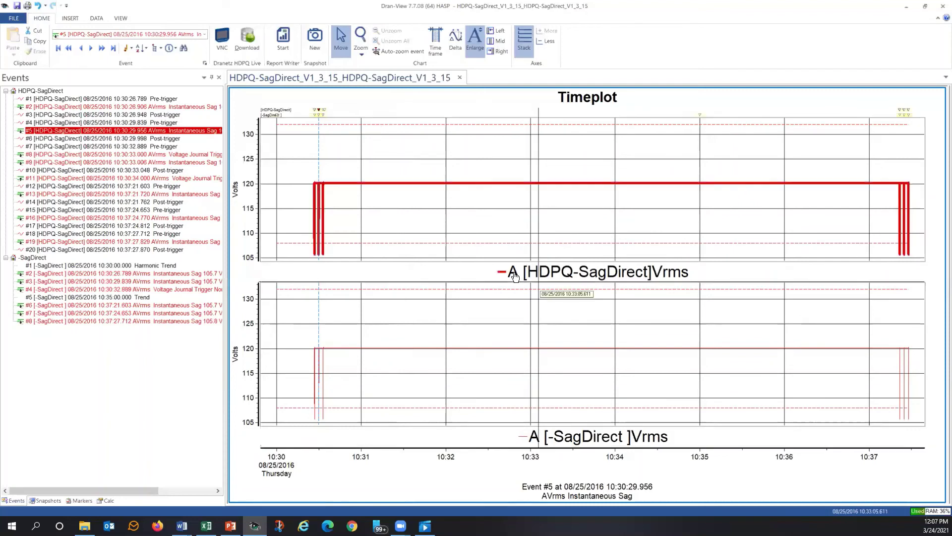
{"action": "left_click", "coordinate": [531, 440]}
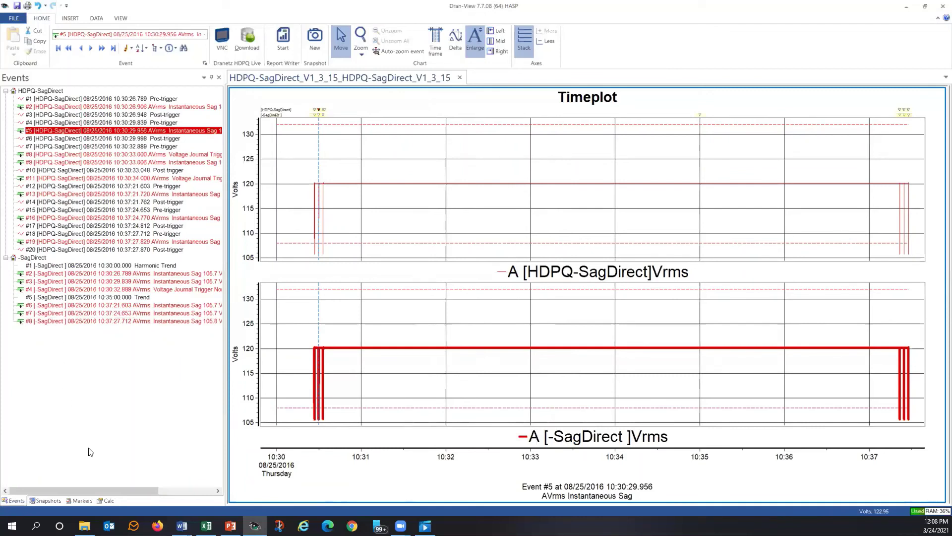
{"action": "right_click", "coordinate": [382, 172]}
{"action": "left_click", "coordinate": [388, 155]}
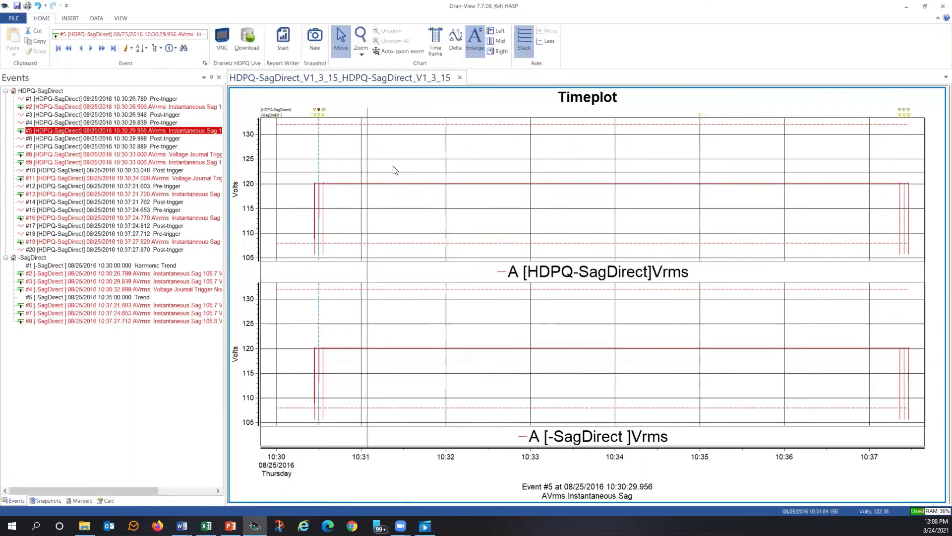
{"action": "right_click", "coordinate": [391, 152]}
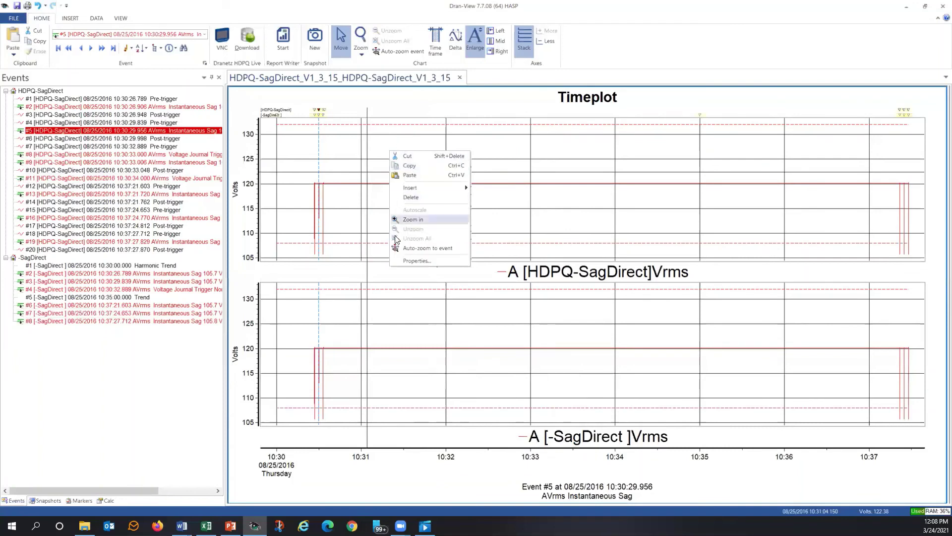
{"action": "left_click", "coordinate": [401, 261]}
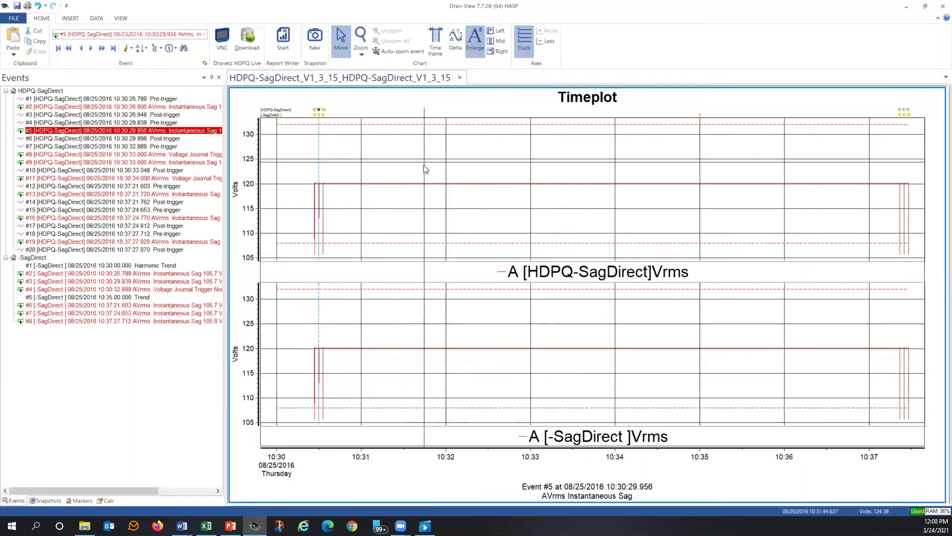
{"action": "right_click", "coordinate": [425, 167]}
{"action": "key", "text": "Escape"}
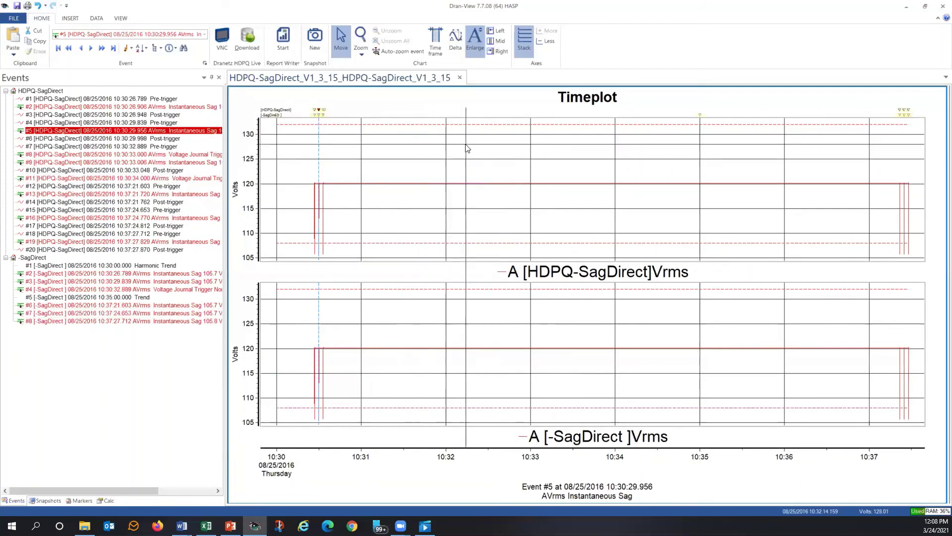
Step: Turn off the enlarged chart text and review both sites' Basic Metering channel selections in the timeplot's chart properties
{"action": "left_click", "coordinate": [474, 40]}
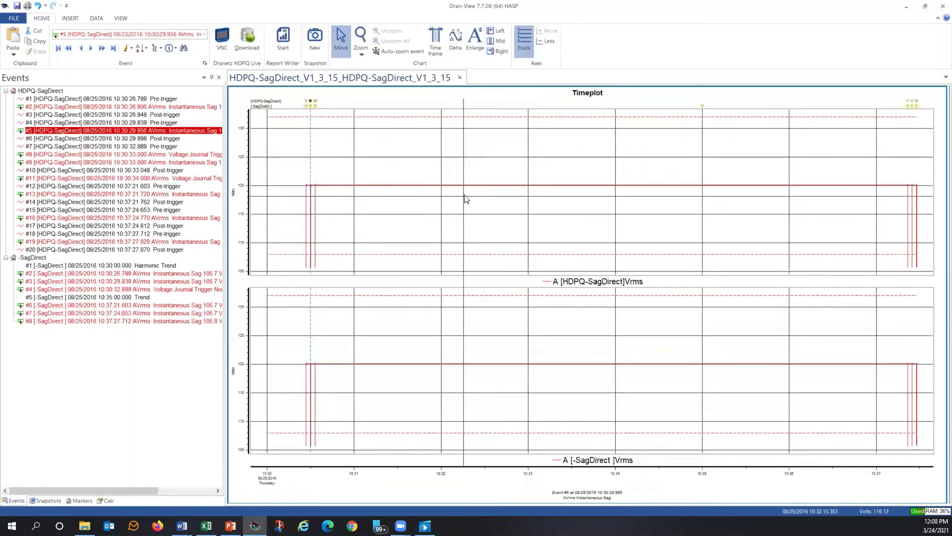
{"action": "right_click", "coordinate": [465, 196]}
{"action": "left_click", "coordinate": [481, 306]}
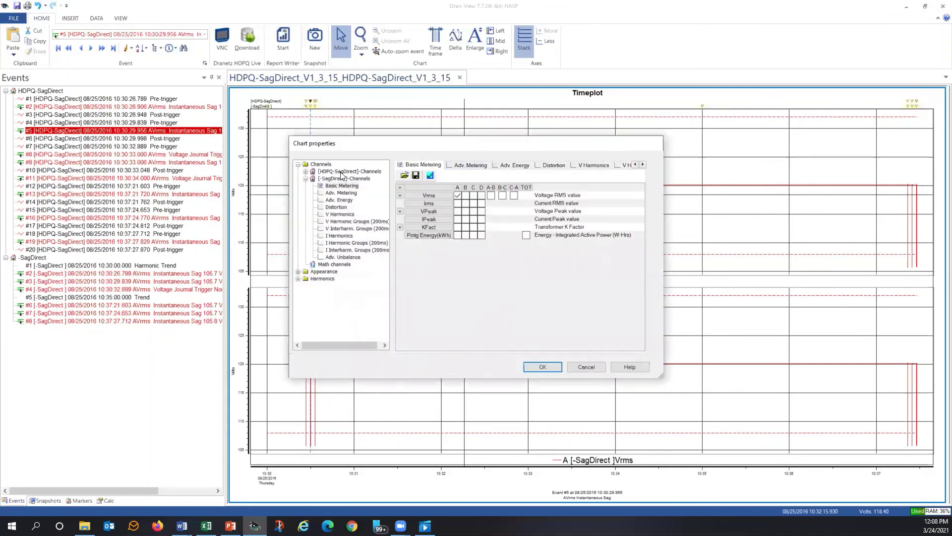
{"action": "double_click", "coordinate": [320, 174]}
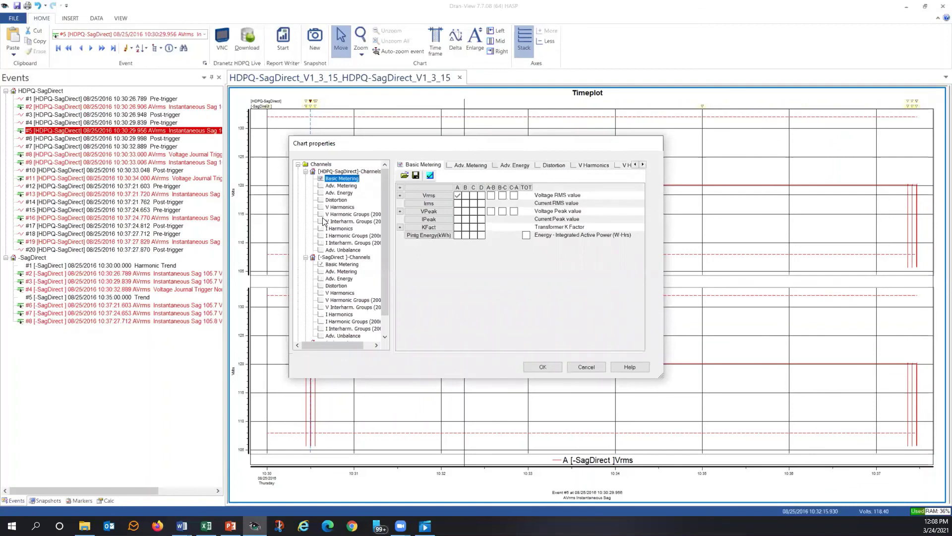
{"action": "left_click", "coordinate": [338, 264]}
{"action": "scroll", "coordinate": [339, 264], "scroll_direction": "down", "scroll_amount": 1}
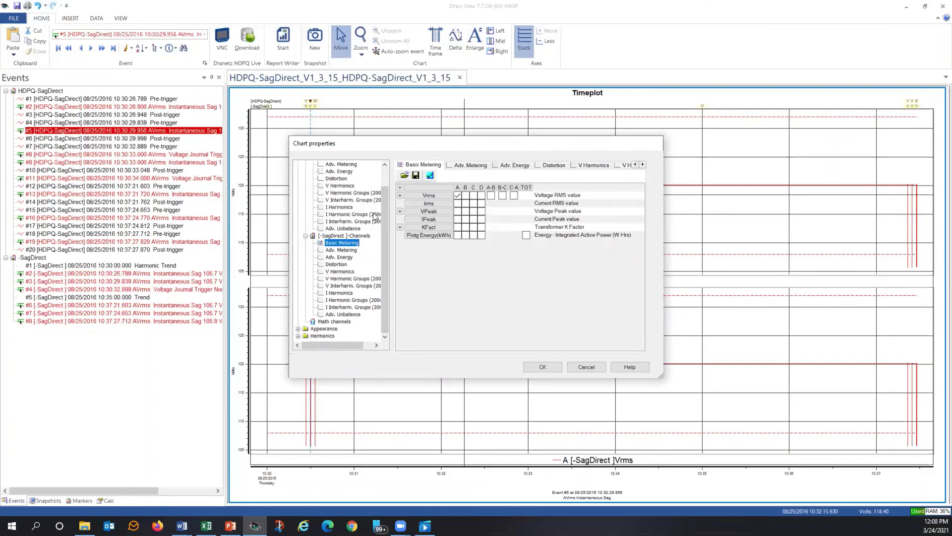
{"action": "left_click", "coordinate": [543, 366]}
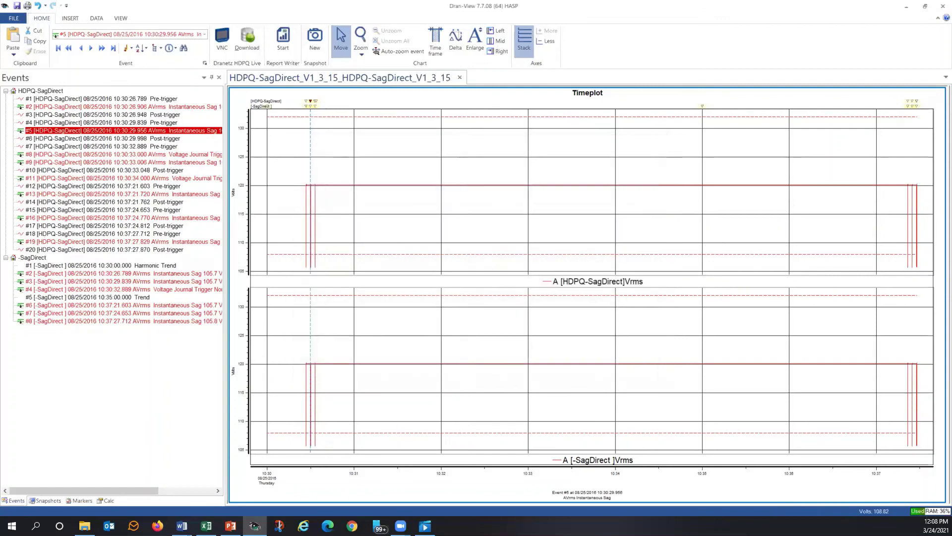